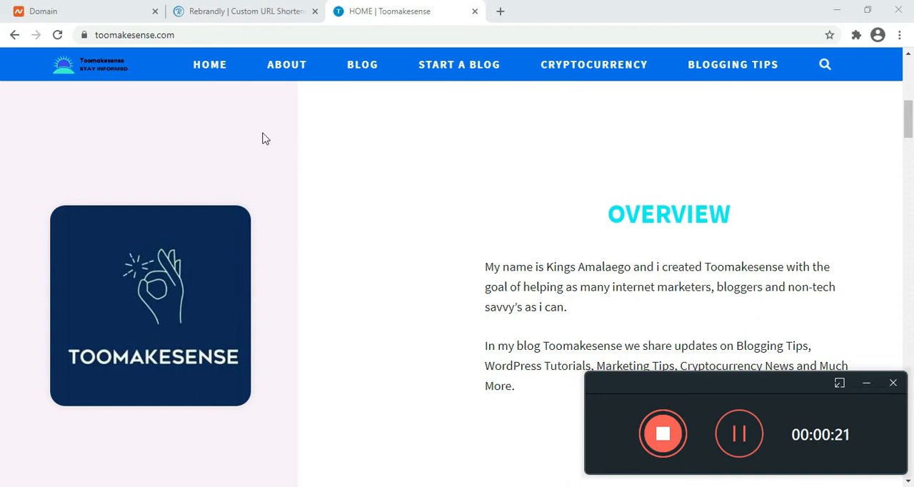
- Check the Namecheap domain page, switch to the Rebrandly site and start a free sign-up
left_click(87, 8)
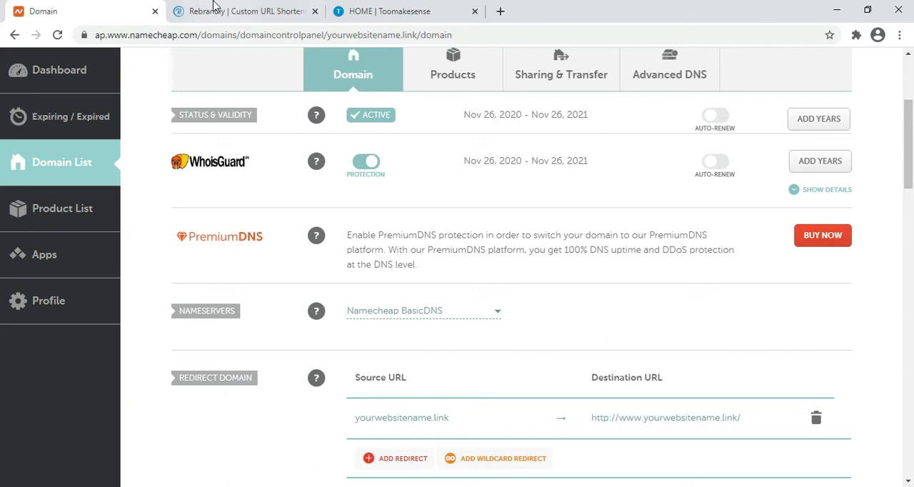
left_click(290, 6)
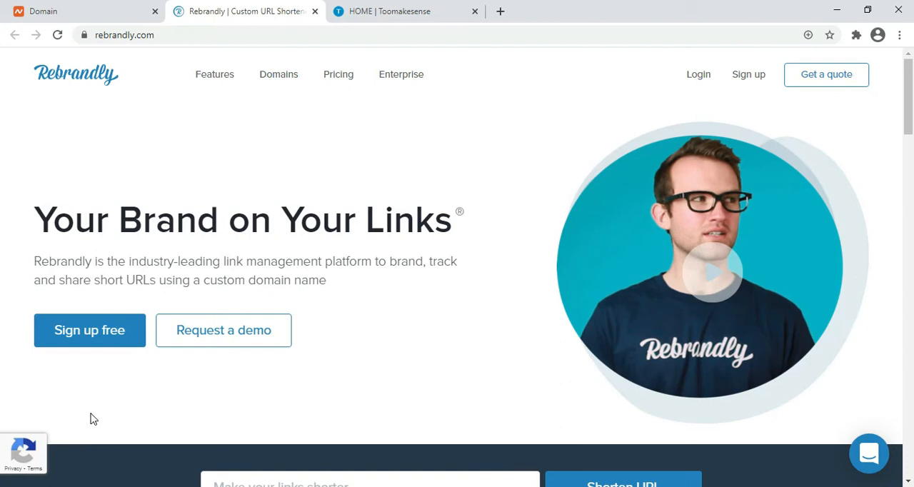
left_click(97, 343)
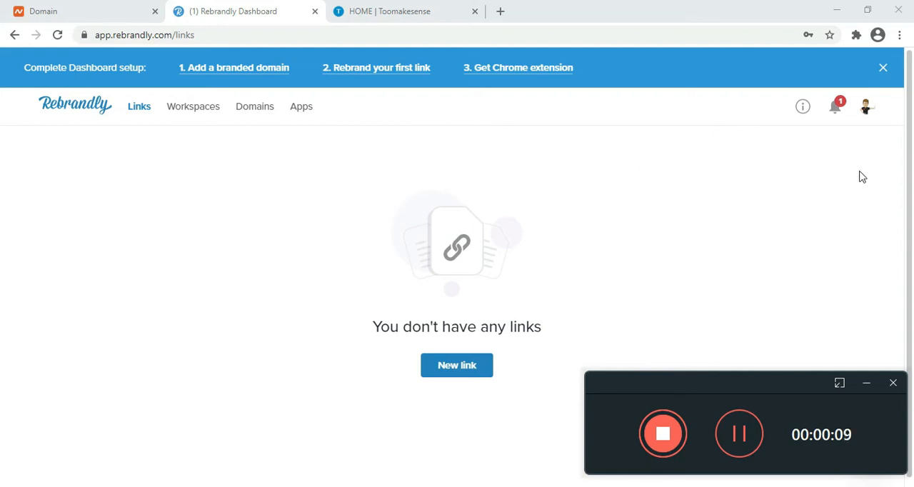
- Open the account's dashboard setup, start adding a branded domain and choose to connect a domain already owned
left_click(867, 111)
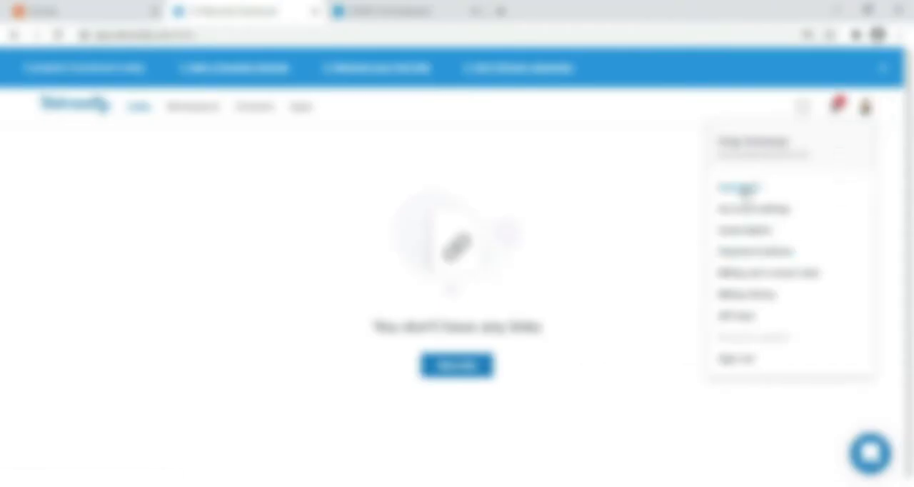
left_click(747, 189)
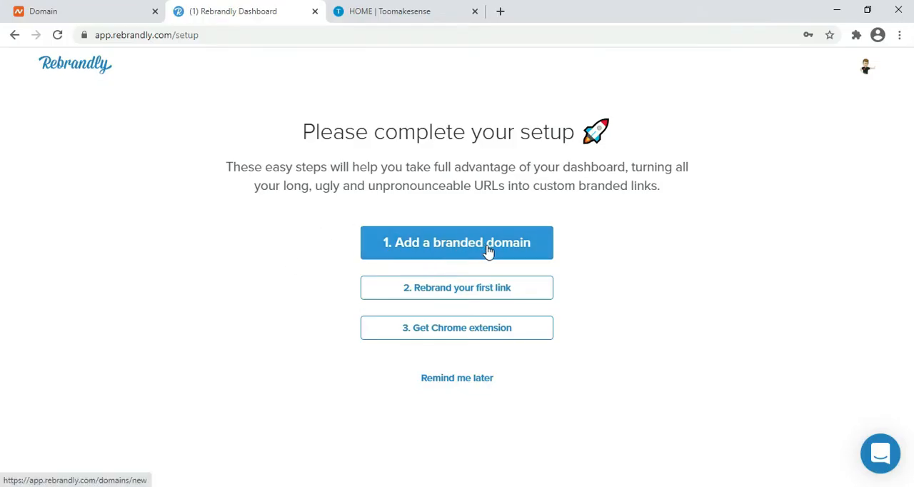
left_click(488, 247)
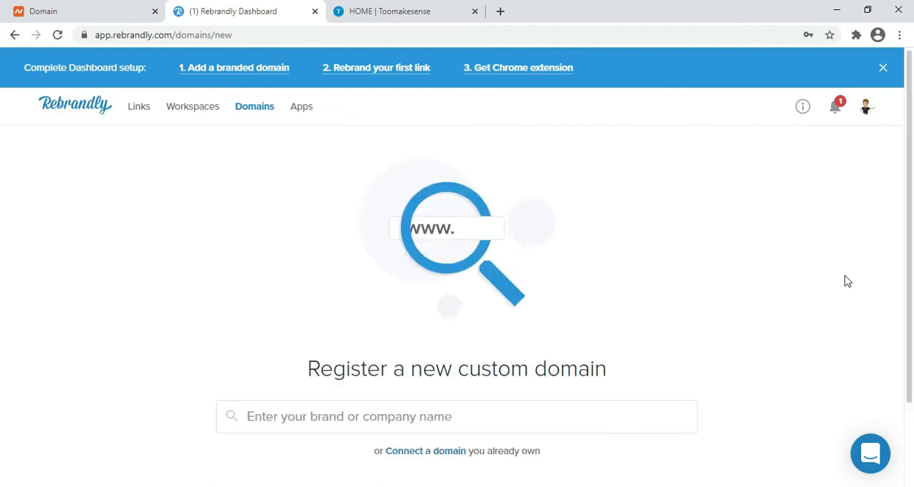
scroll(911, 152, "down", 1)
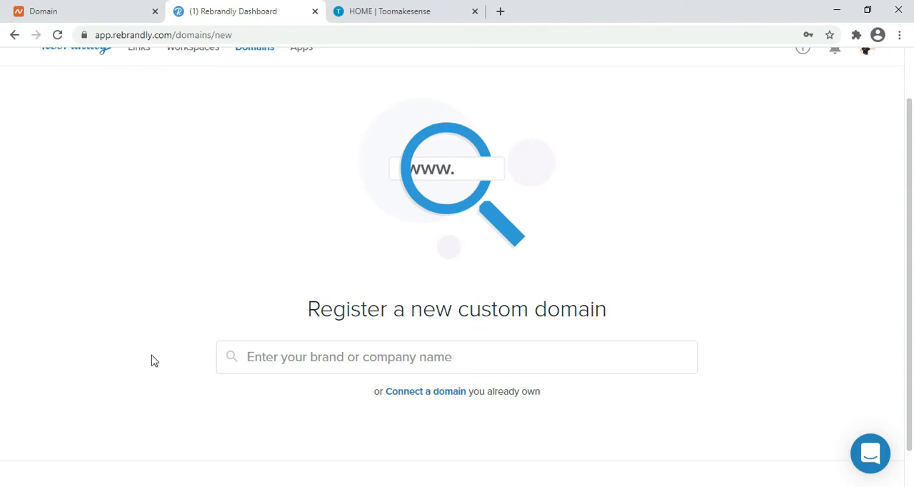
left_click(436, 400)
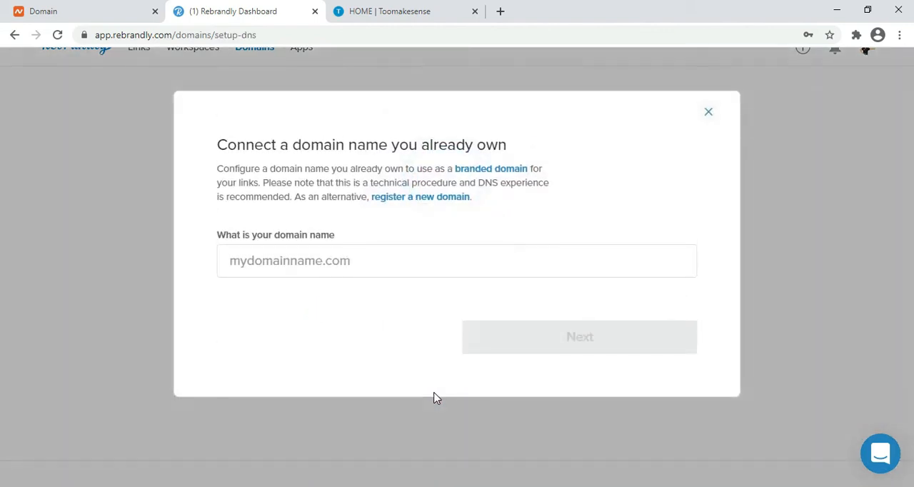
- Copy the source URL yourwebsitename.link from the Namecheap domain redirect into Rebrandly as the domain name to connect
left_click(331, 262)
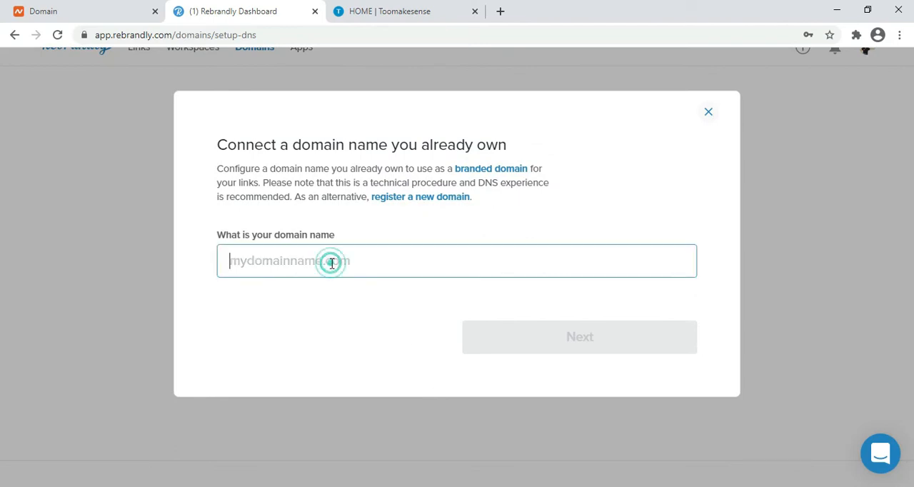
left_click(120, 7)
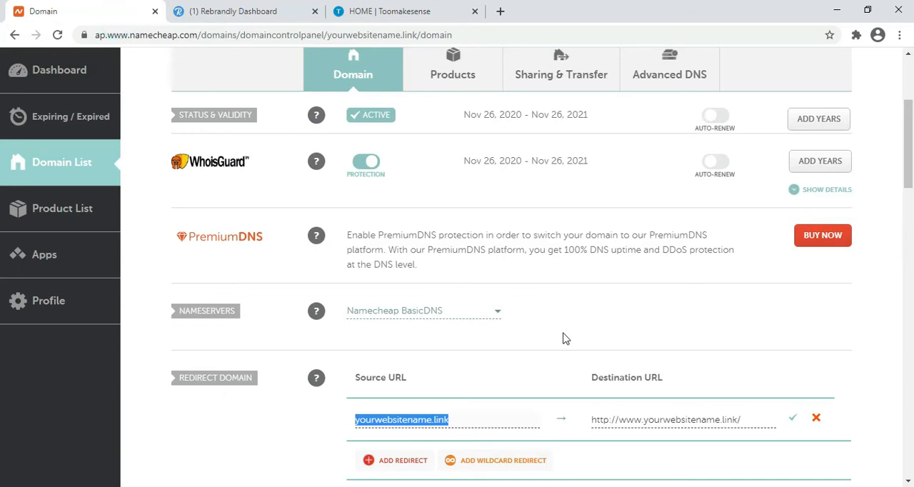
left_click(454, 419)
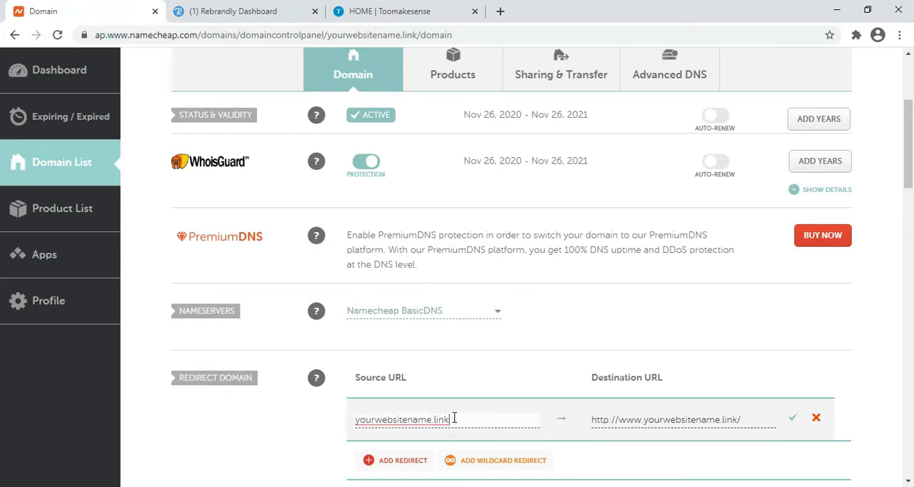
double_click(454, 419)
key("ctrl+c")
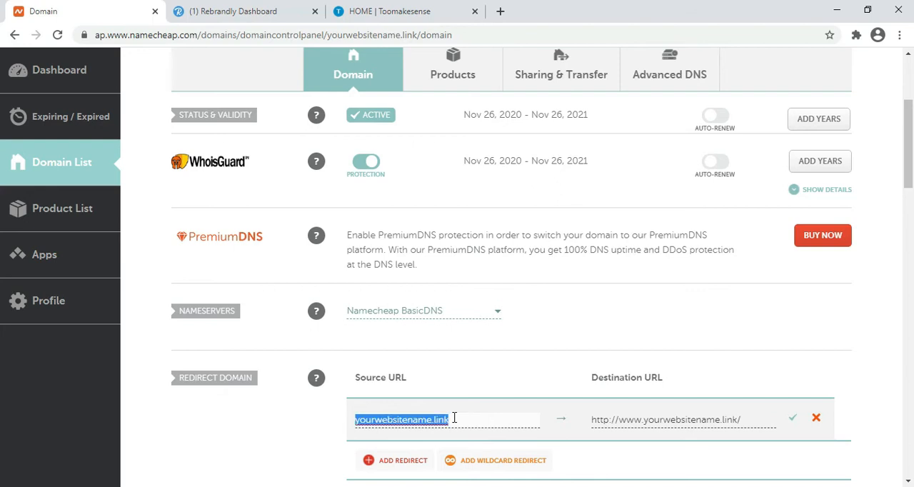
left_click(276, 9)
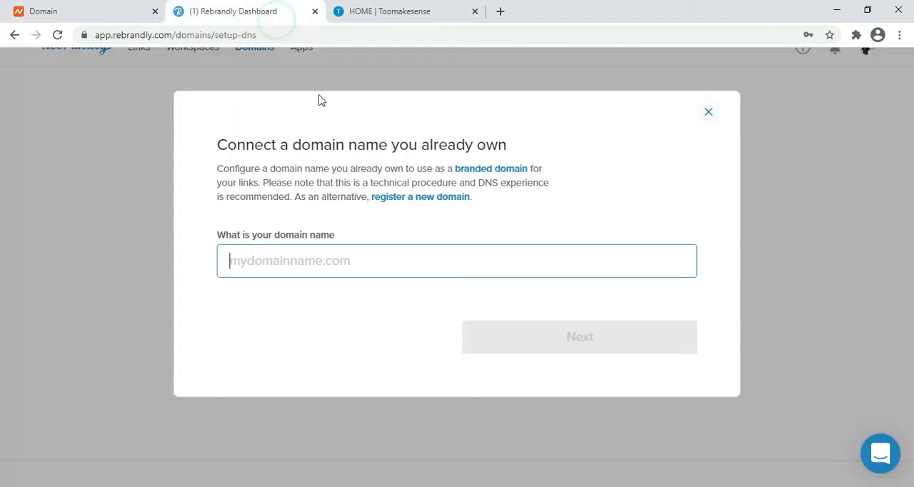
left_click(312, 262)
key("ctrl+v")
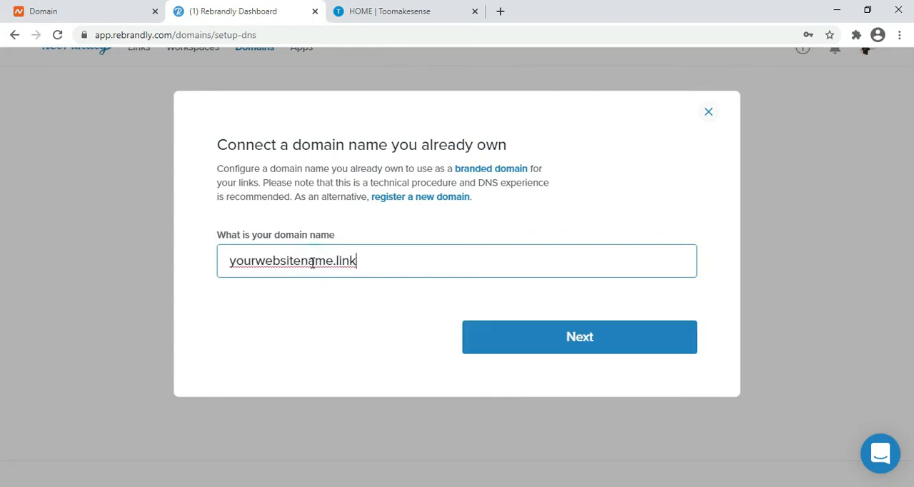
- Submit the domain name and declare it a spare domain
left_click(582, 348)
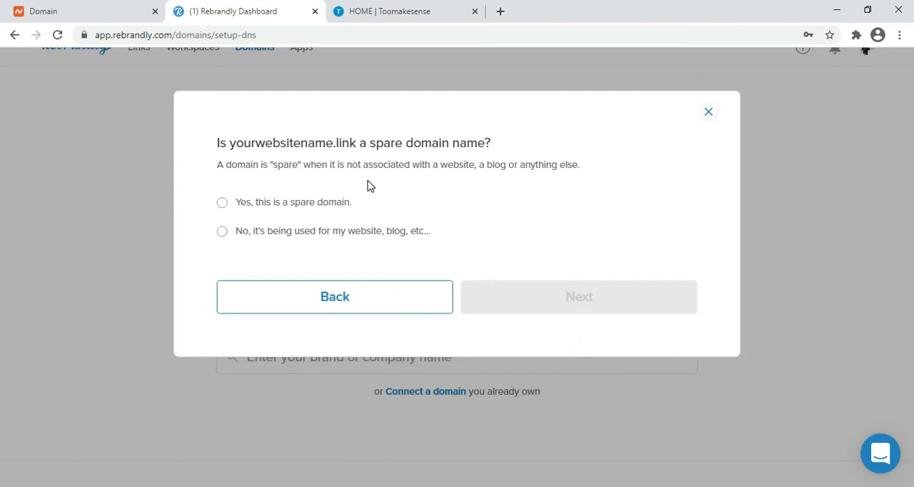
left_click(223, 204)
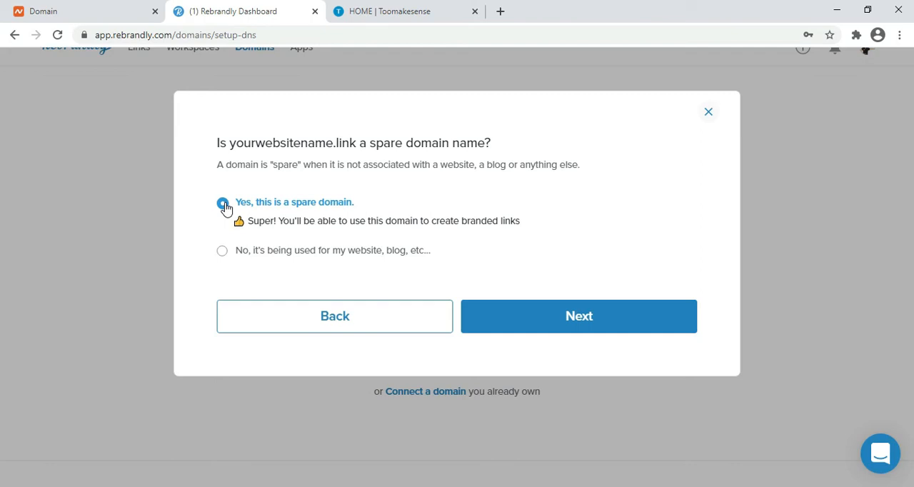
left_click(571, 319)
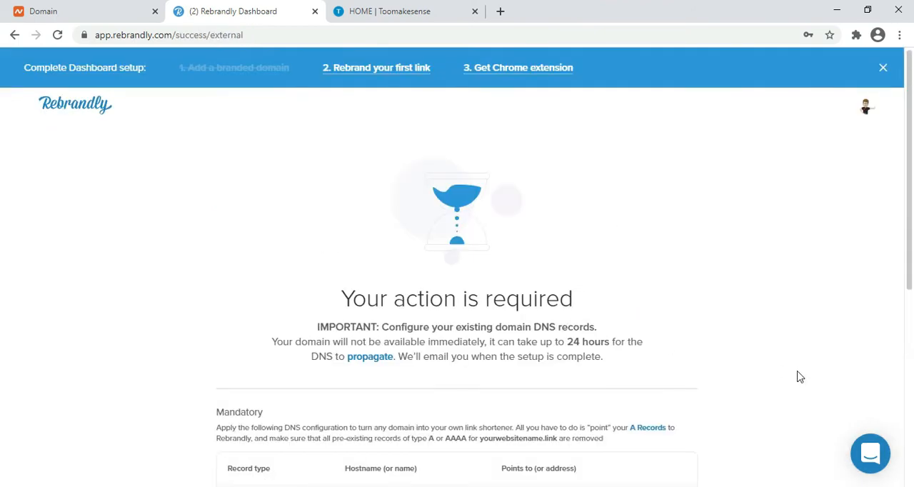
- Copy the IP address 52.72.49.79 of the mandatory A record from the DNS instructions
scroll(2, 264, "down", 1)
left_click_drag(913, 259, 912, 308)
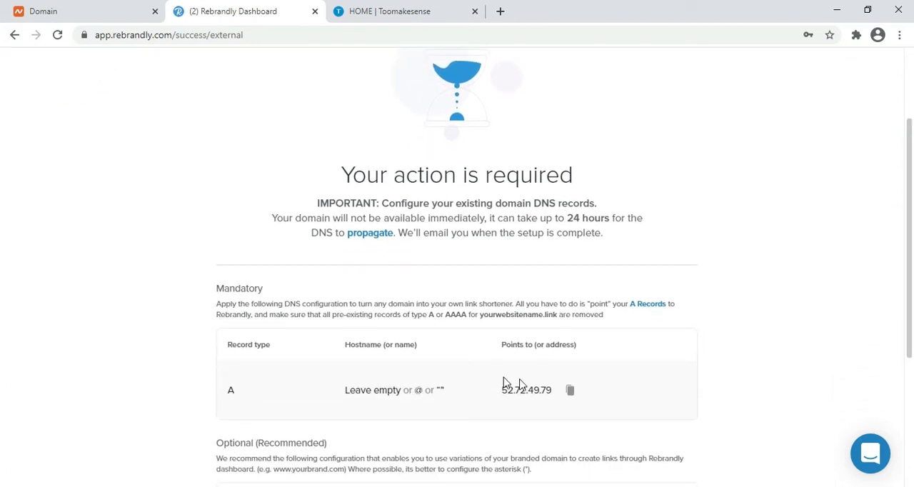
left_click(571, 394)
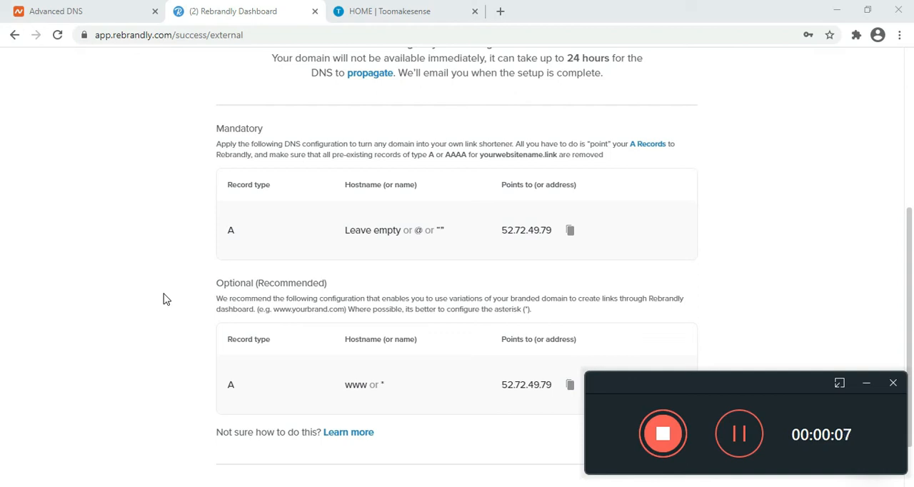
left_click(570, 231)
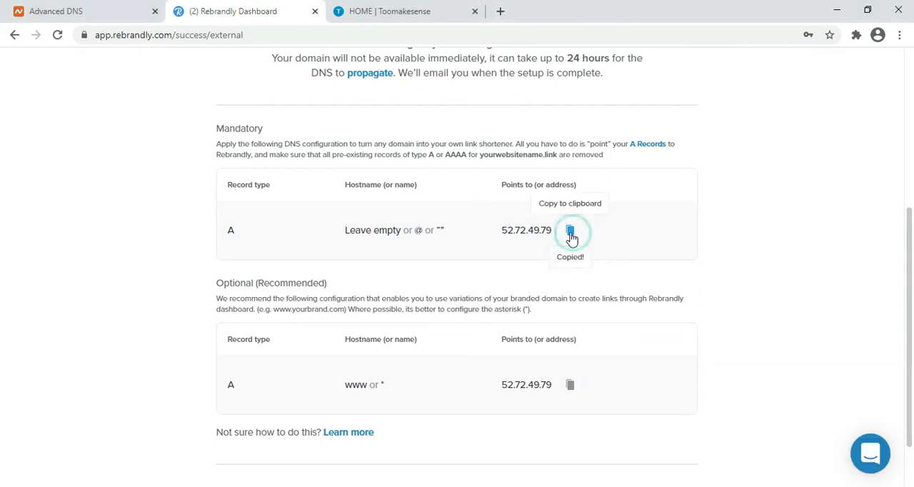
- In Namecheap's Advanced DNS host records, add and save an A Record with host @ and IP address 52.72.49.79
left_click(78, 7)
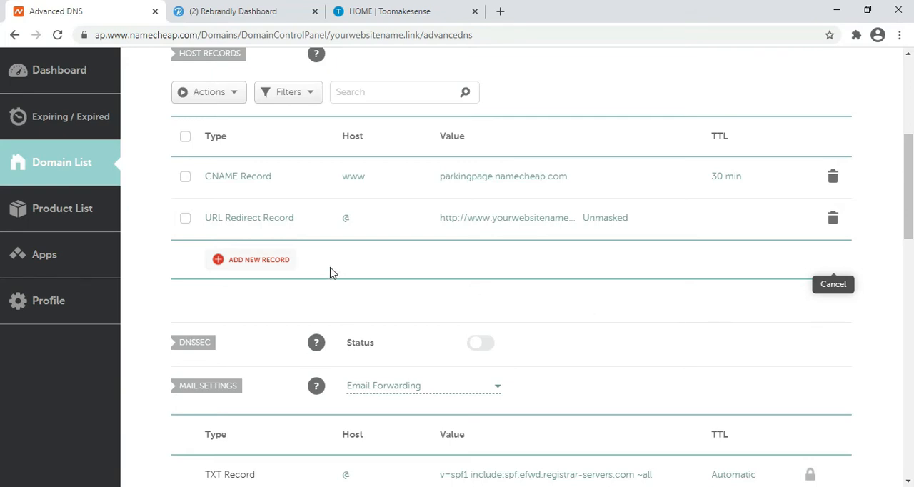
left_click(268, 267)
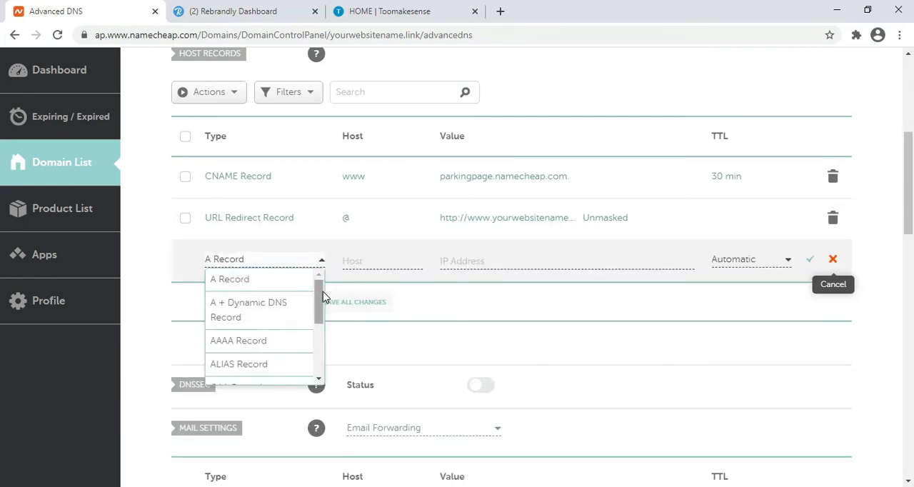
left_click(255, 282)
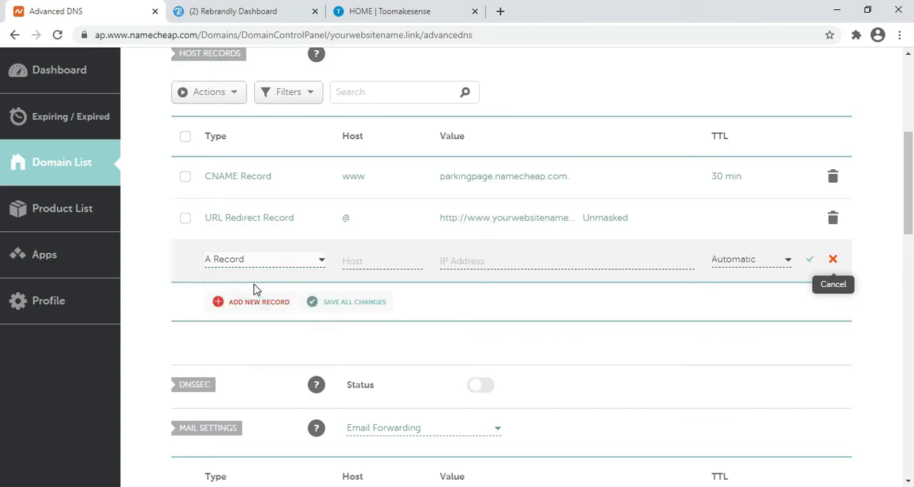
left_click(377, 263)
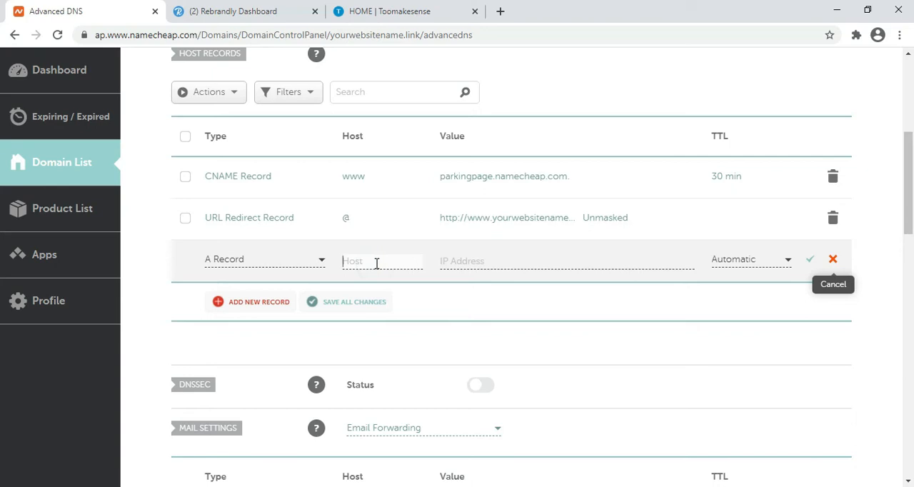
type("@")
left_click(479, 259)
key("ctrl+v")
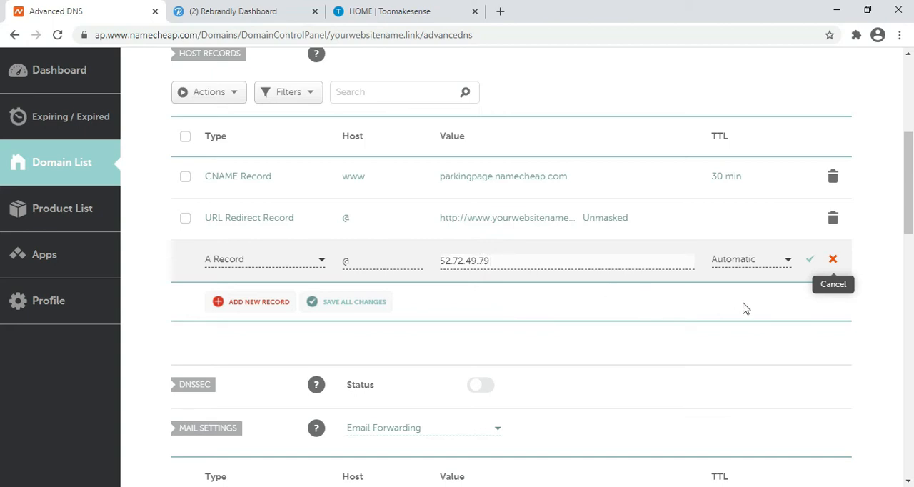
left_click(811, 266)
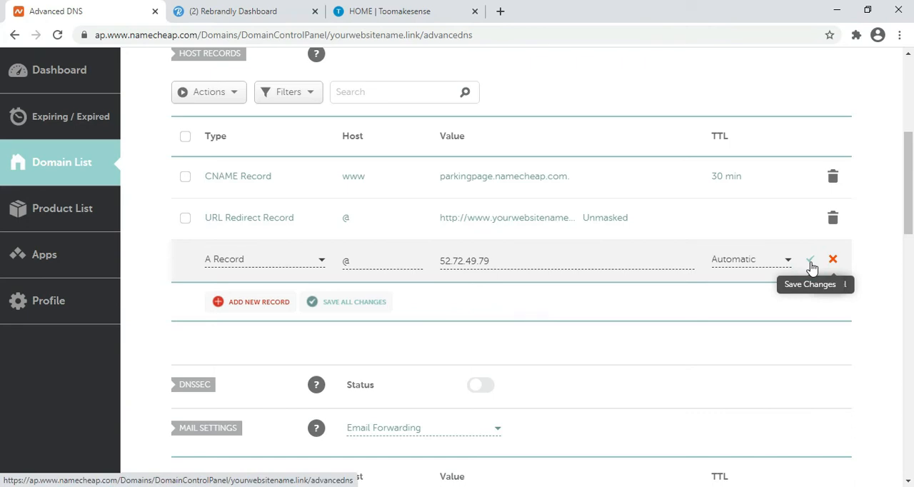
left_click(811, 266)
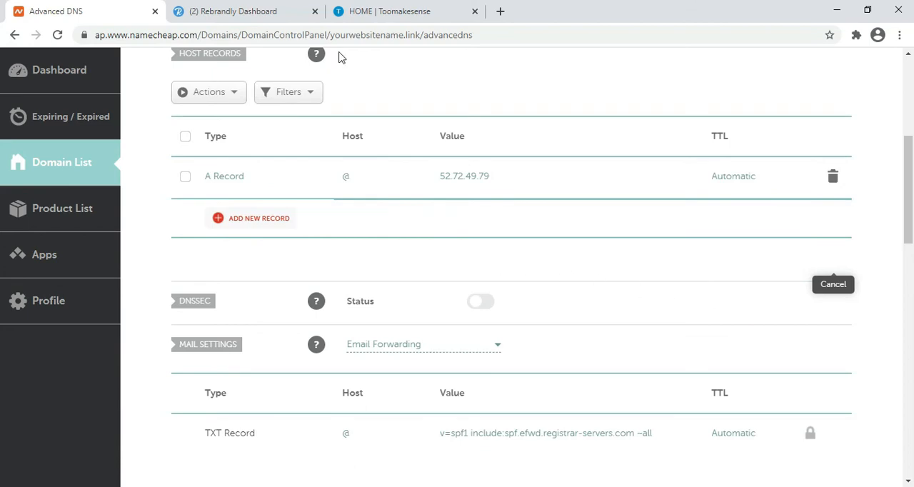
- Copy the optional A record's address from Rebrandly and save a Namecheap A Record with host www and IP address 52.72.49.79
left_click(261, 9)
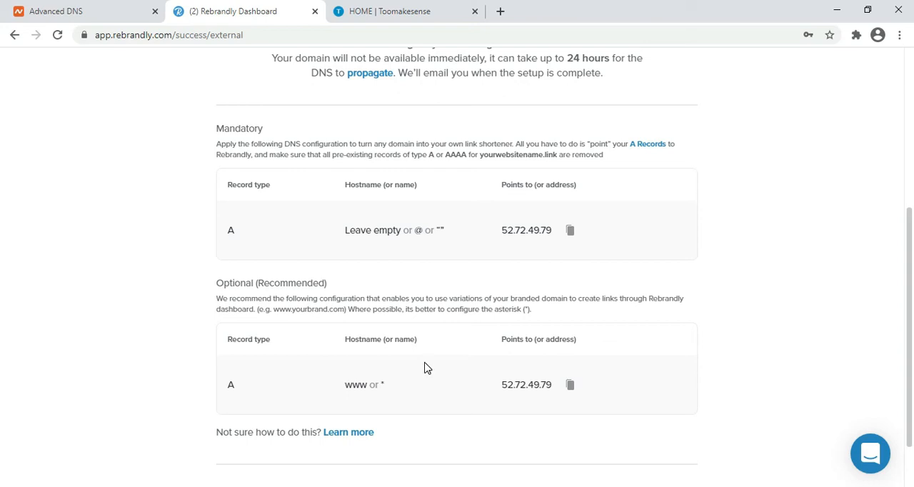
left_click(569, 384)
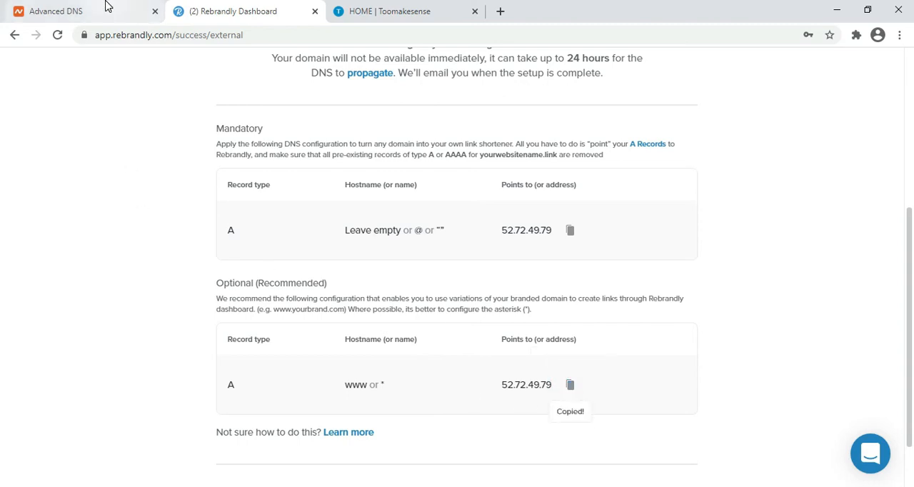
left_click(107, 5)
left_click(259, 220)
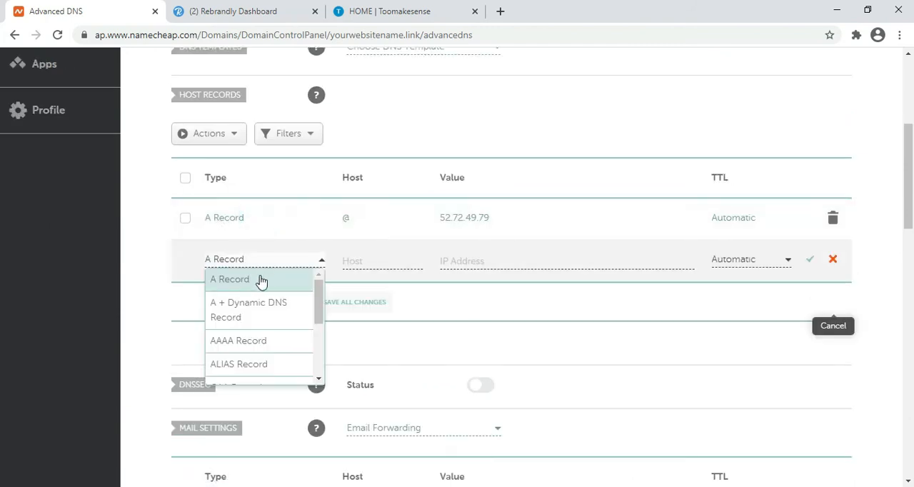
left_click(258, 279)
left_click(369, 258)
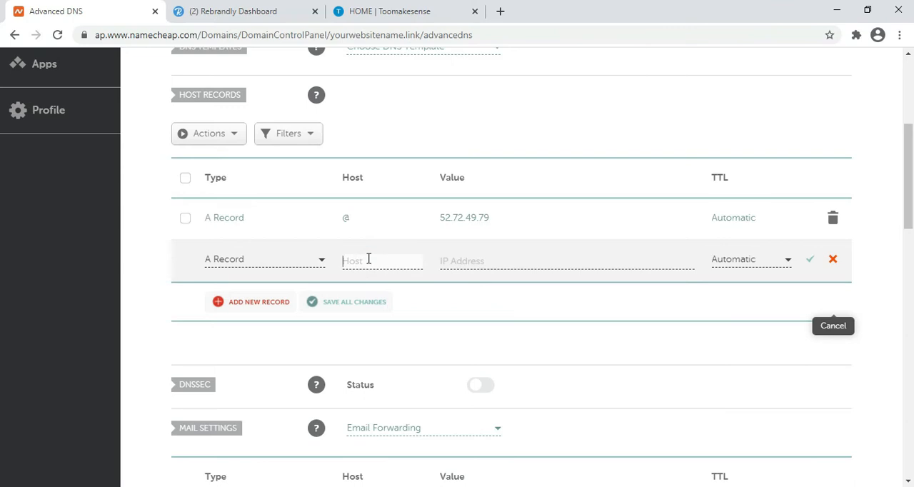
type("www")
left_click(481, 263)
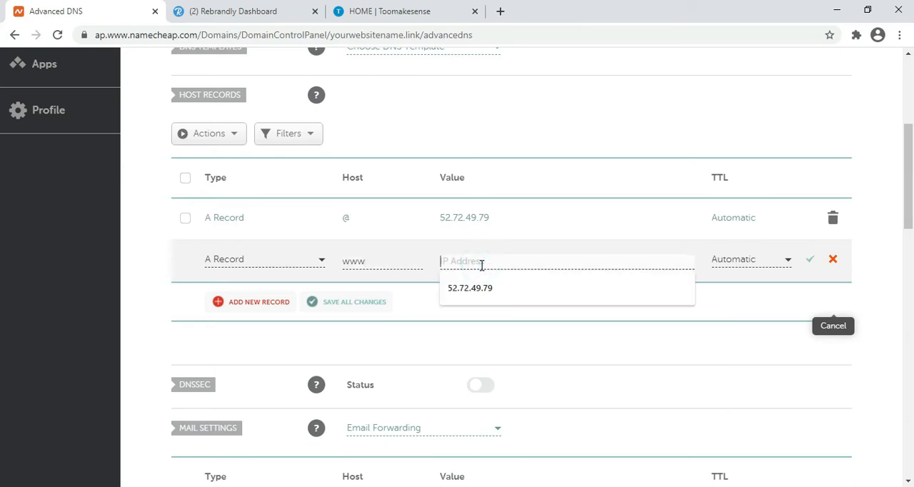
key("ctrl+v")
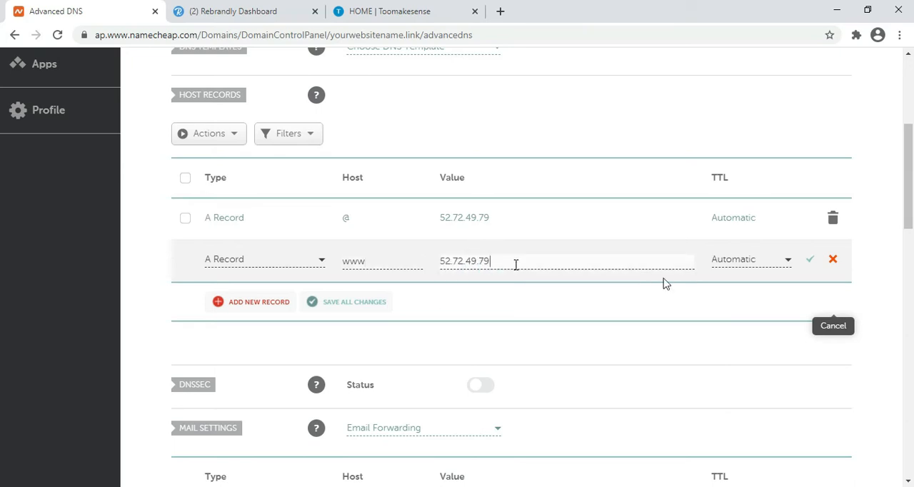
left_click(811, 260)
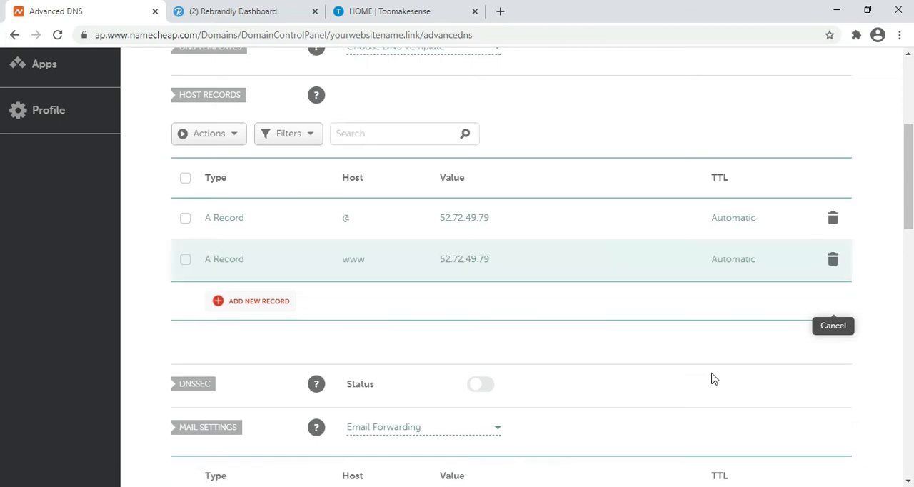
- Switch to Rebrandly, open the list of own domains and read the notification about the verification of yourwebsitename.link
left_click(265, 9)
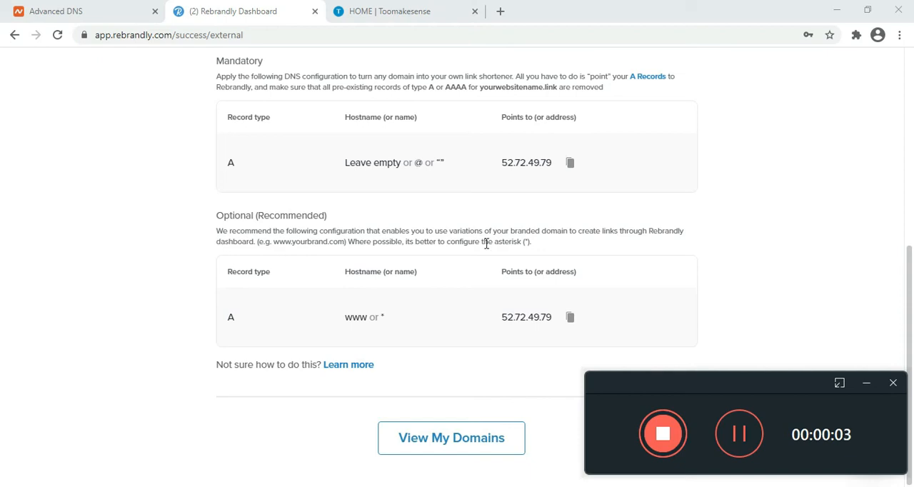
left_click(448, 441)
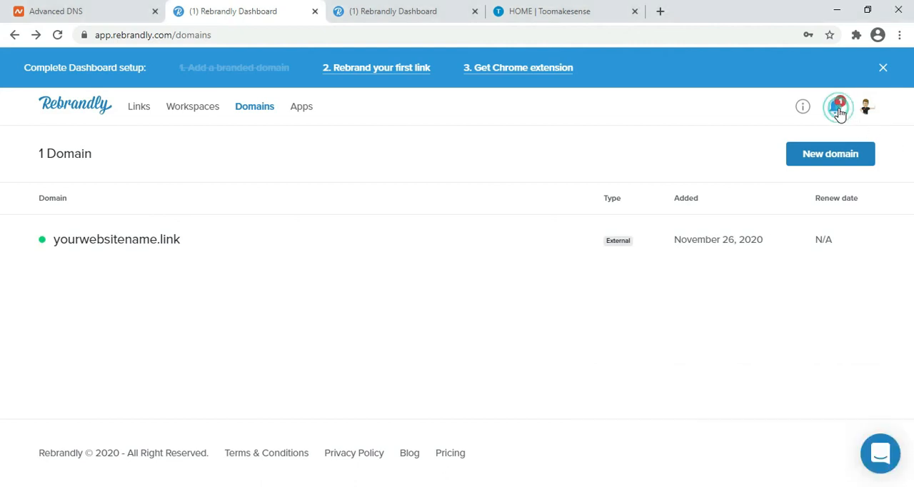
left_click(837, 108)
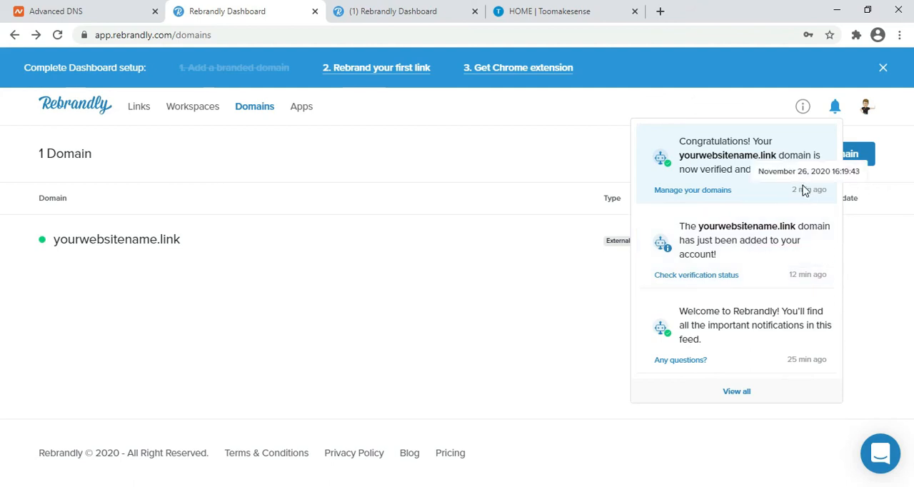
left_click(319, 314)
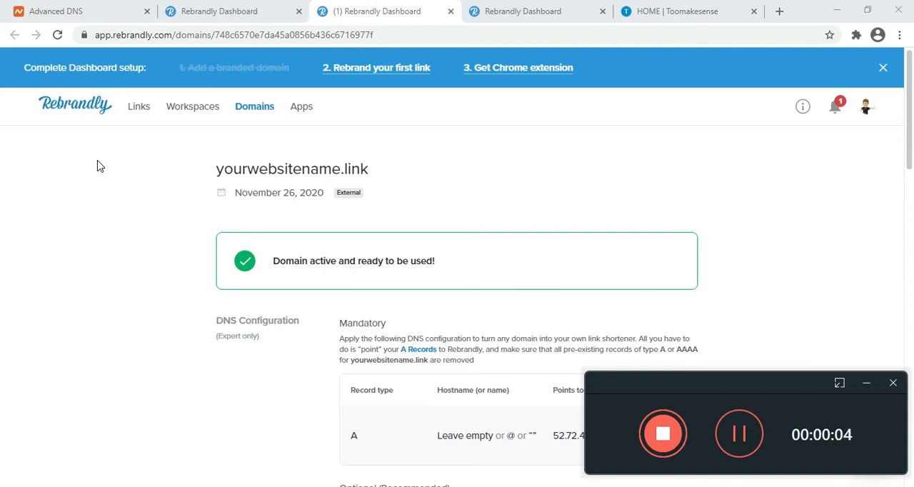
left_click(72, 107)
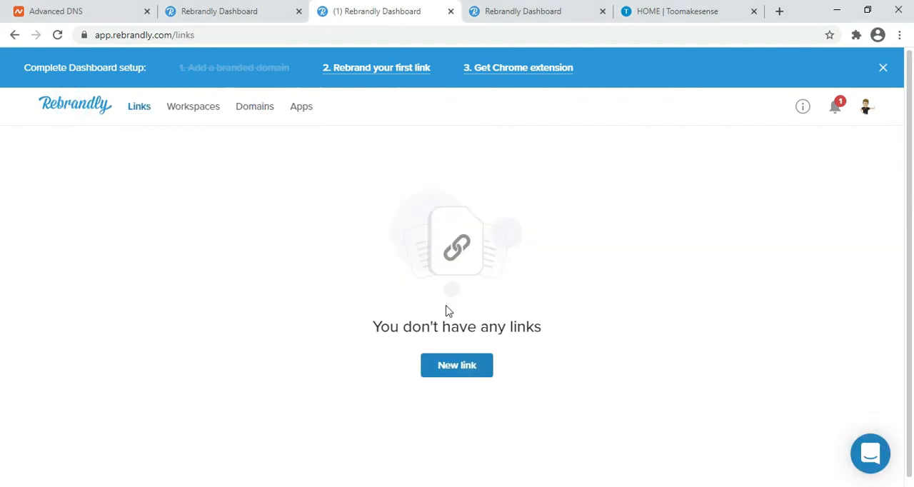
left_click(465, 371)
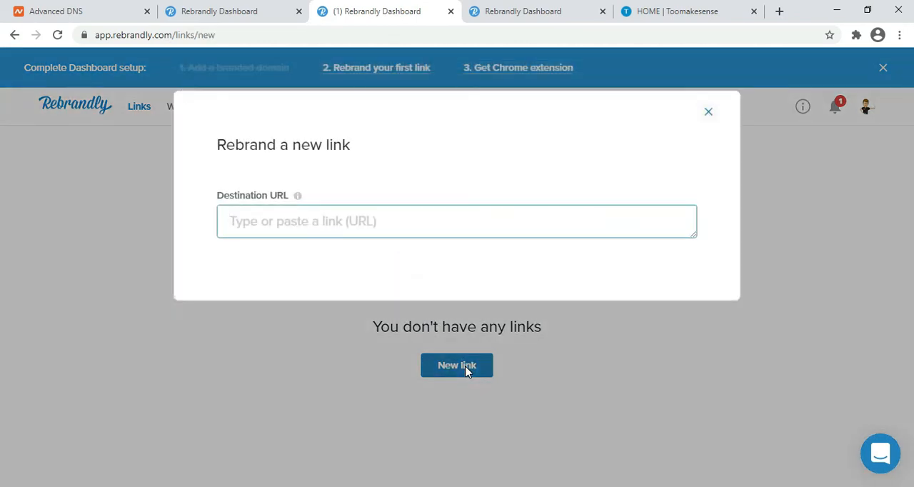
left_click(307, 221)
left_click(127, 271)
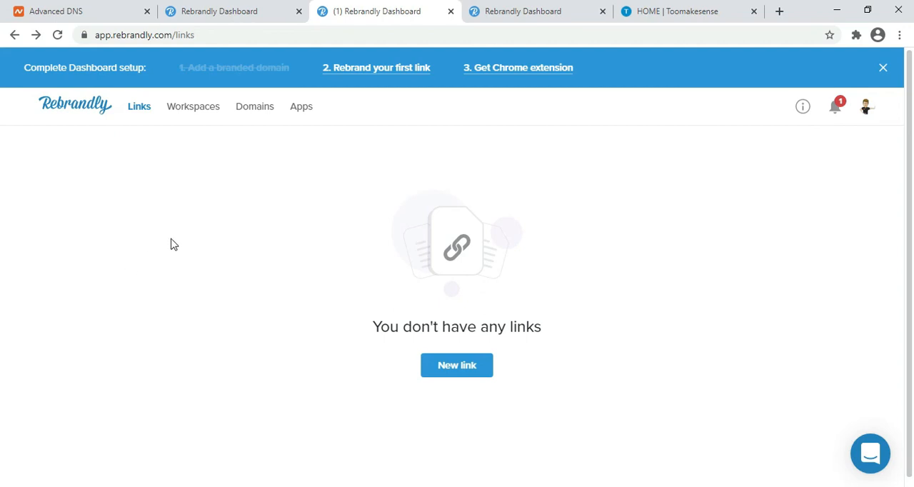
left_click(652, 237)
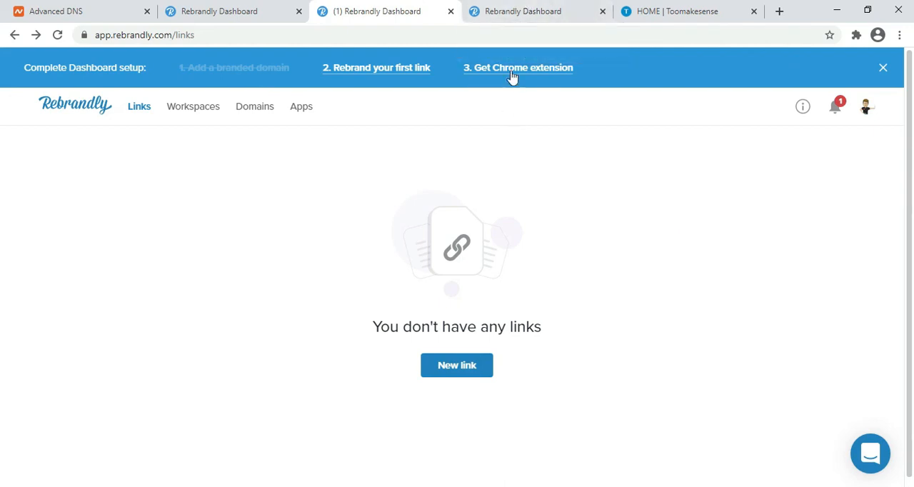
- Load wikipedia.org in the other browser tab showing Rebrandly's links page and open the English Wikipedia main page
left_click(516, 11)
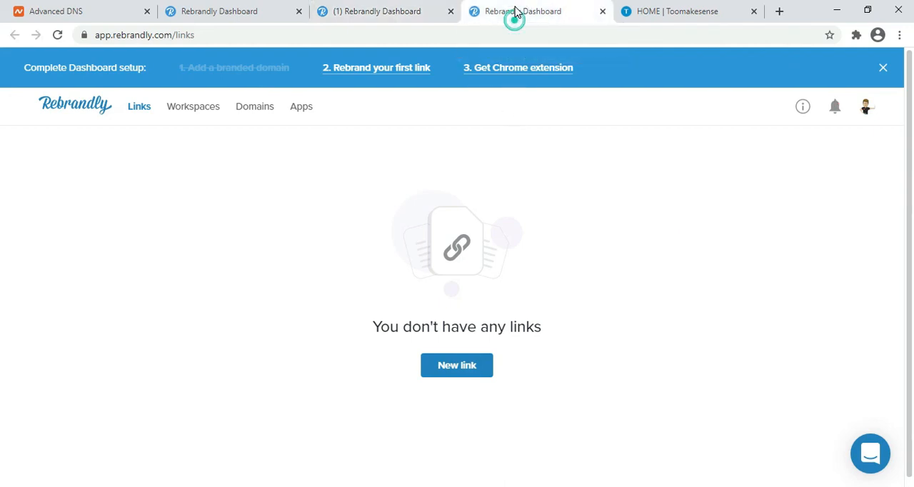
left_click(485, 36)
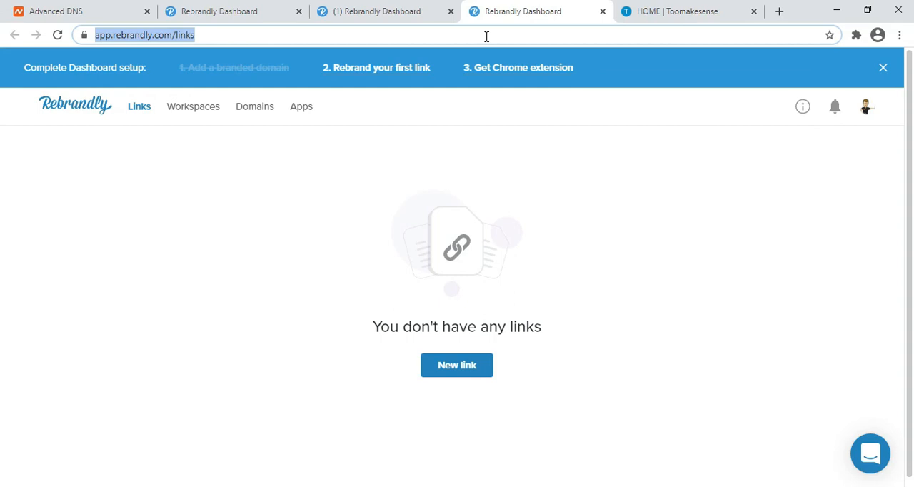
type("wikipedia.org")
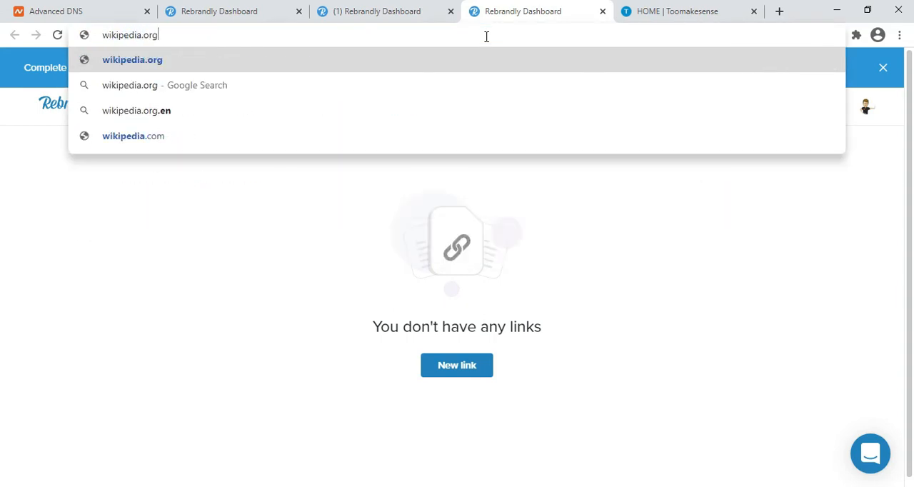
key("Return")
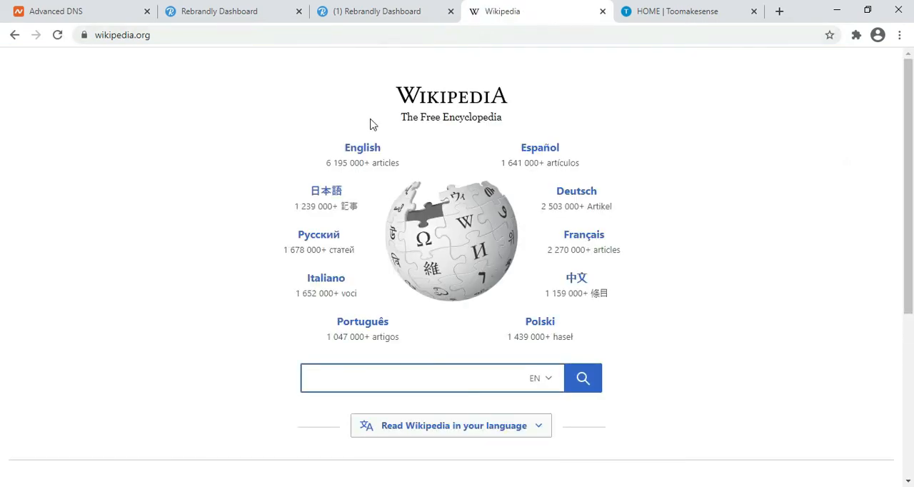
left_click(363, 150)
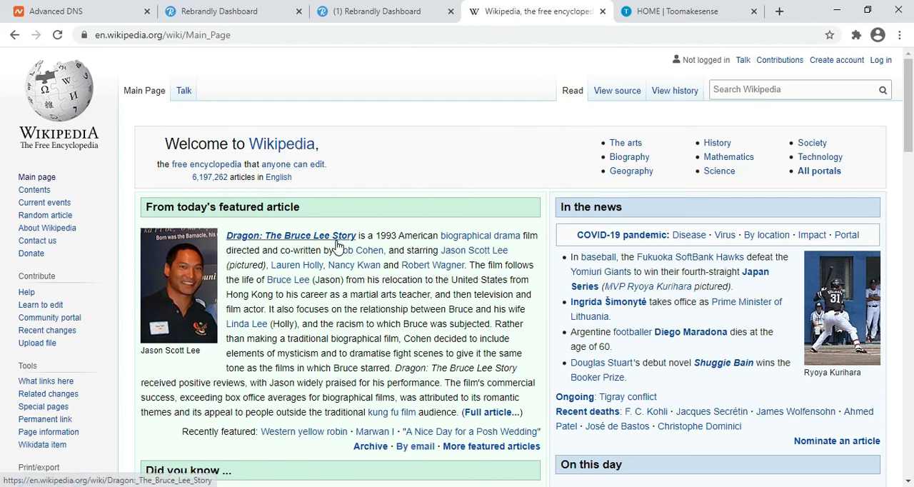
- Copy the link address of the featured article "Dragon: The Bruce Lee Story"
mouse_move(332, 240)
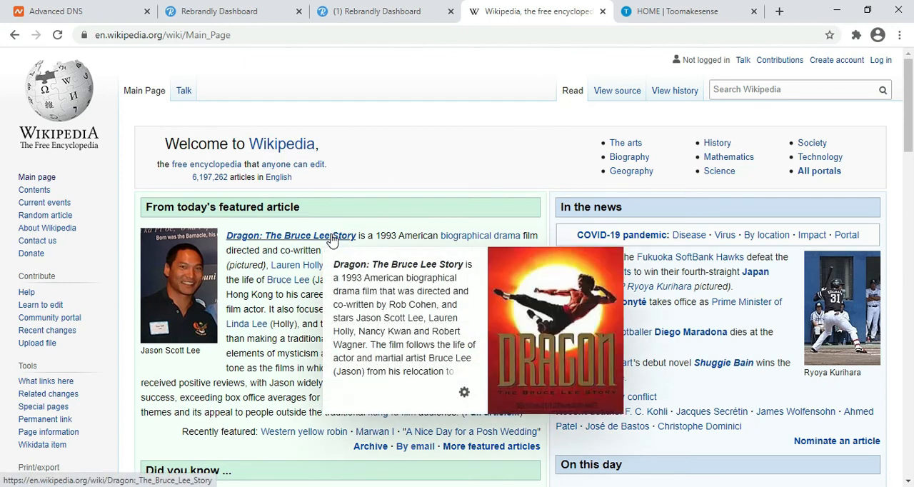
right_click(332, 240)
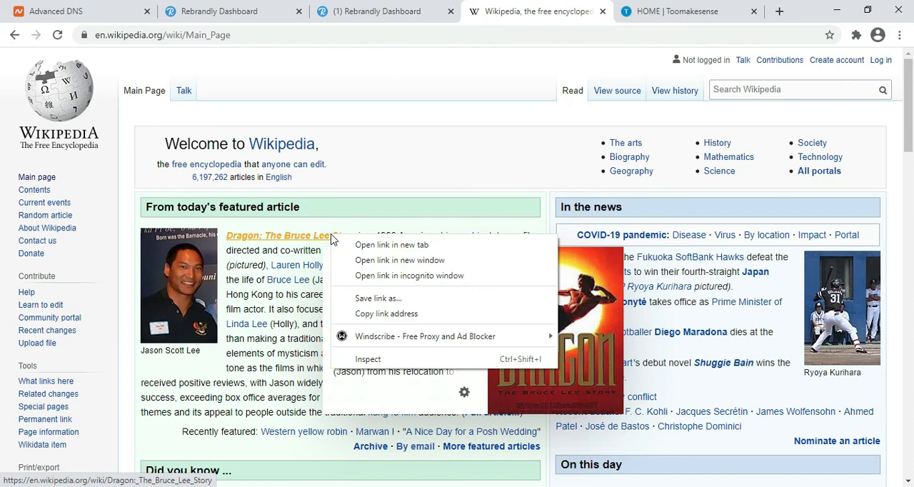
left_click(400, 315)
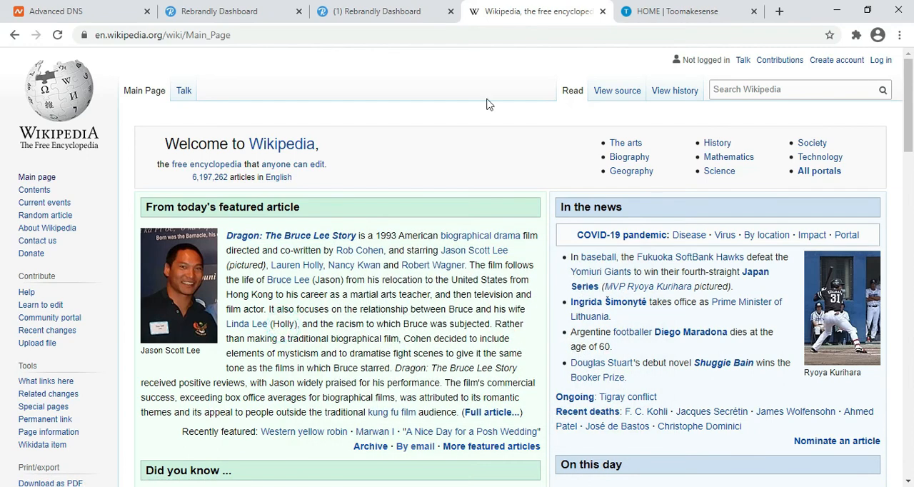
left_click(270, 7)
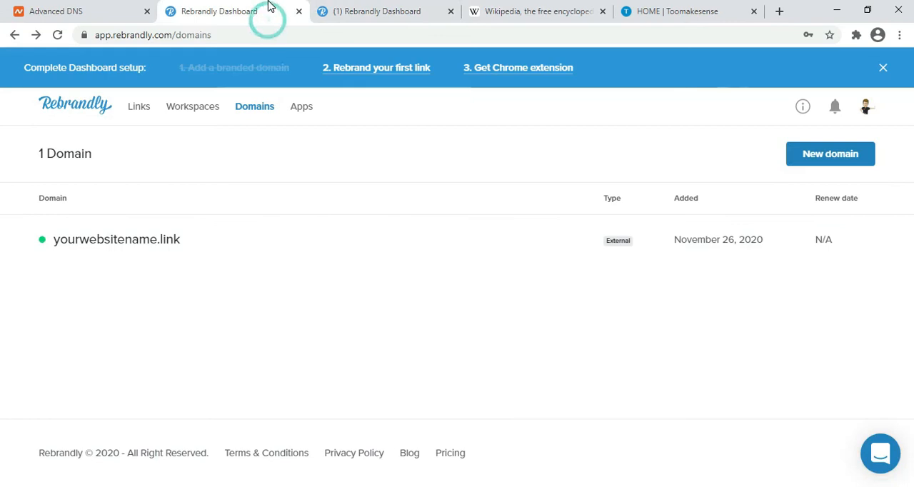
left_click(362, 10)
left_click(465, 376)
left_click(370, 219)
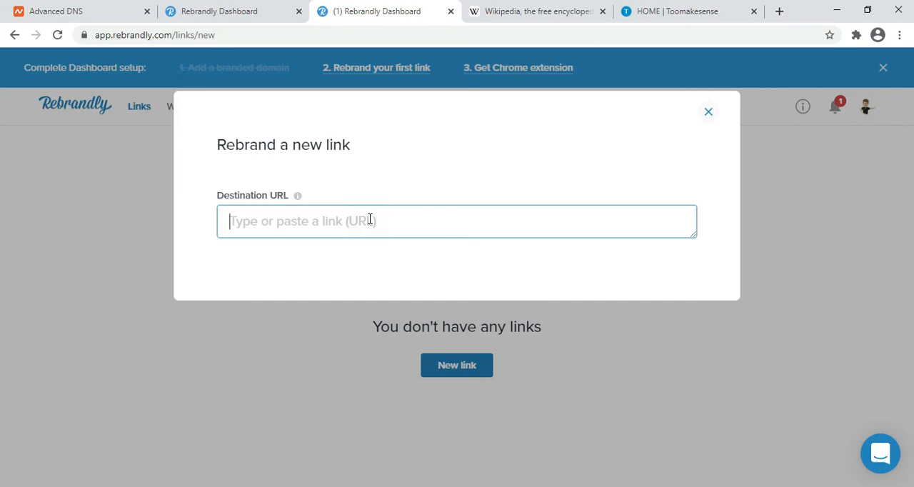
key("ctrl+v")
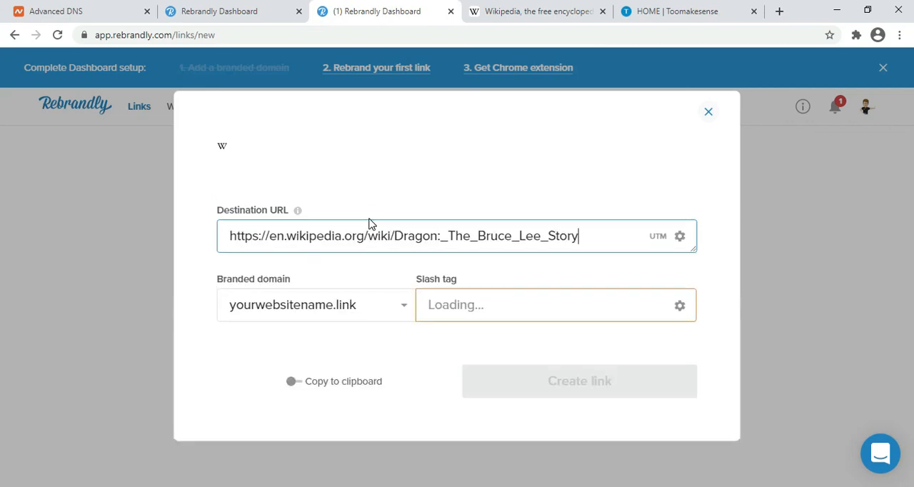
- Replace the suggested slash tag with the-bruce-lee-story and create the link on the branded domain yourwebsitename.link
left_click(518, 319)
left_click(485, 318)
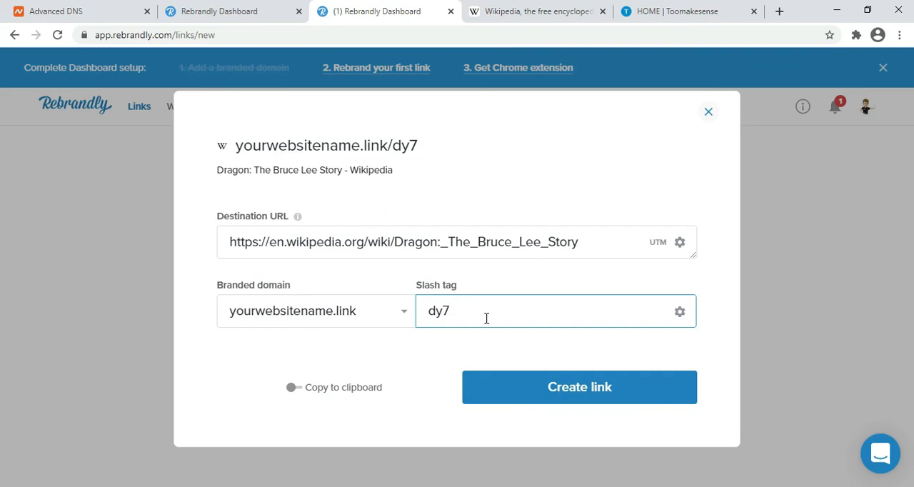
key("BackSpace")
key("BackSpace")
key("BackSpace")
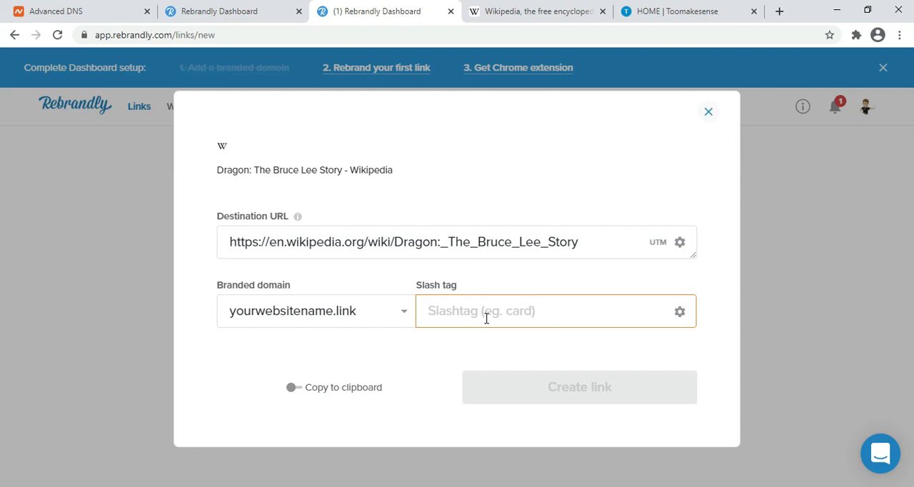
type("the-")
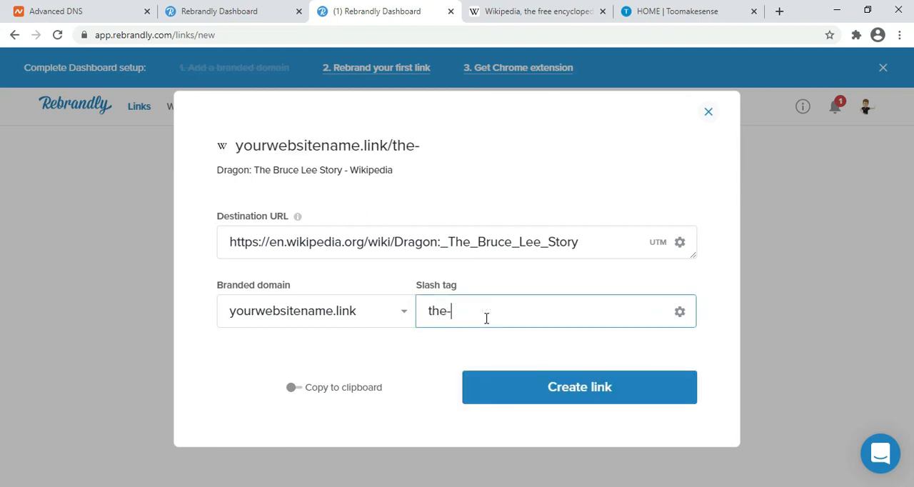
type("bruc")
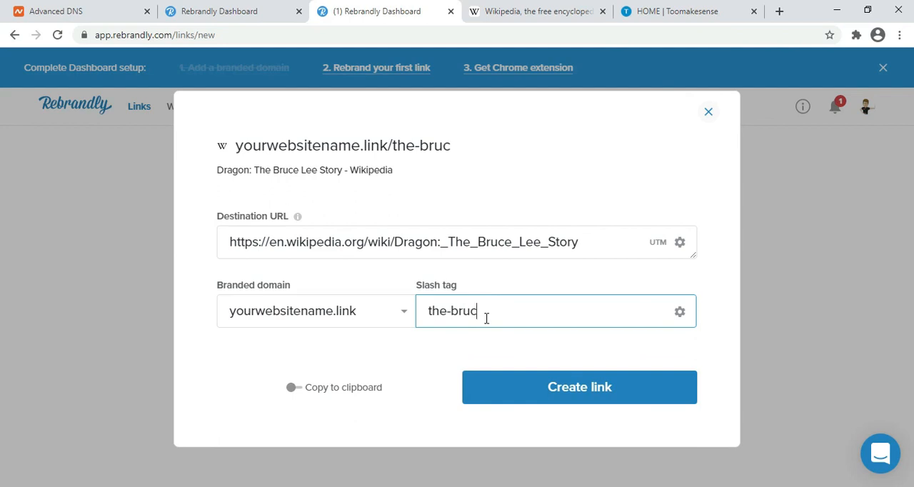
type("e-lee-story")
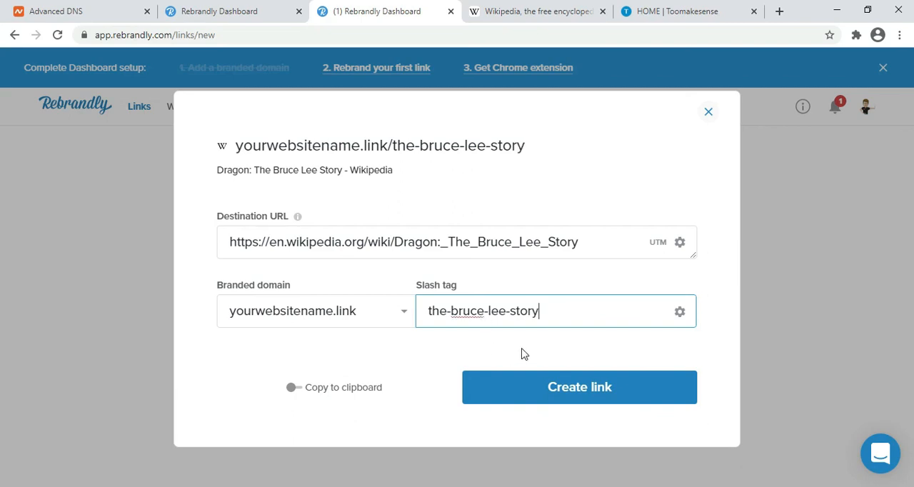
left_click(531, 392)
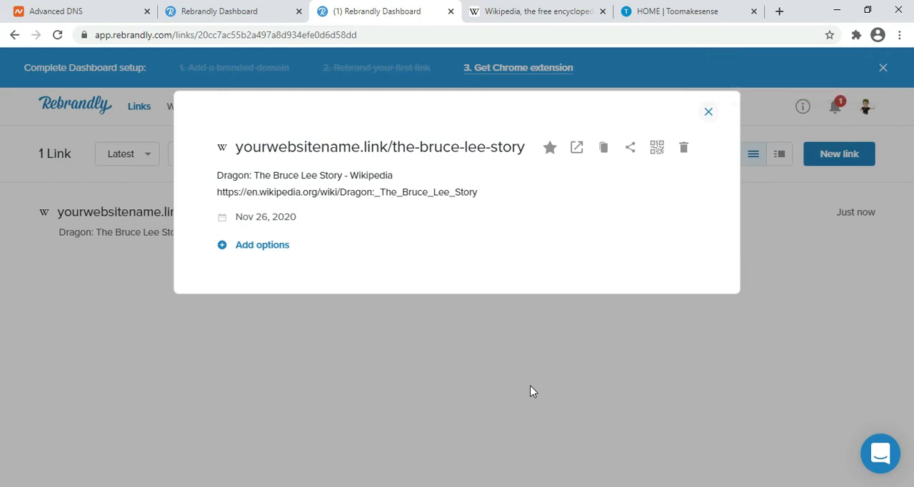
- Copy the new branded link and load yourwebsitename.link/the-bruce-lee-story in a new browser tab, closing the Wikipedia tab
left_click(604, 150)
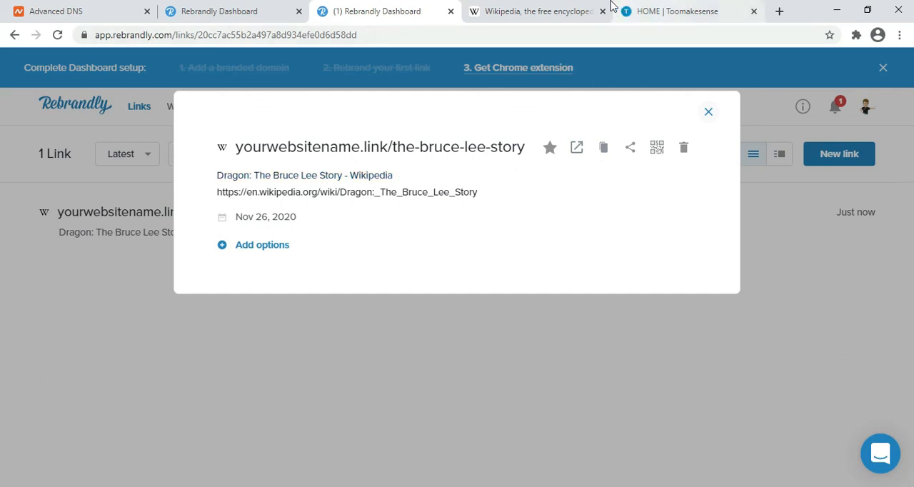
left_click(577, 6)
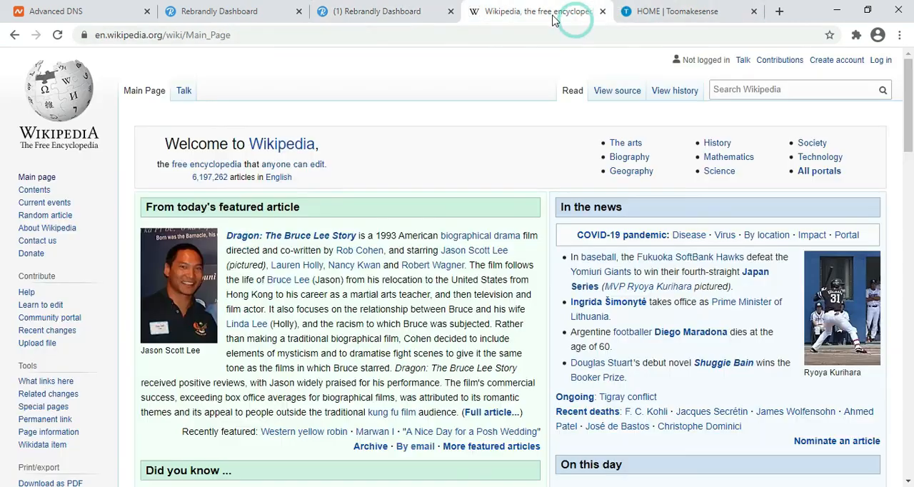
left_click(602, 12)
left_click(629, 12)
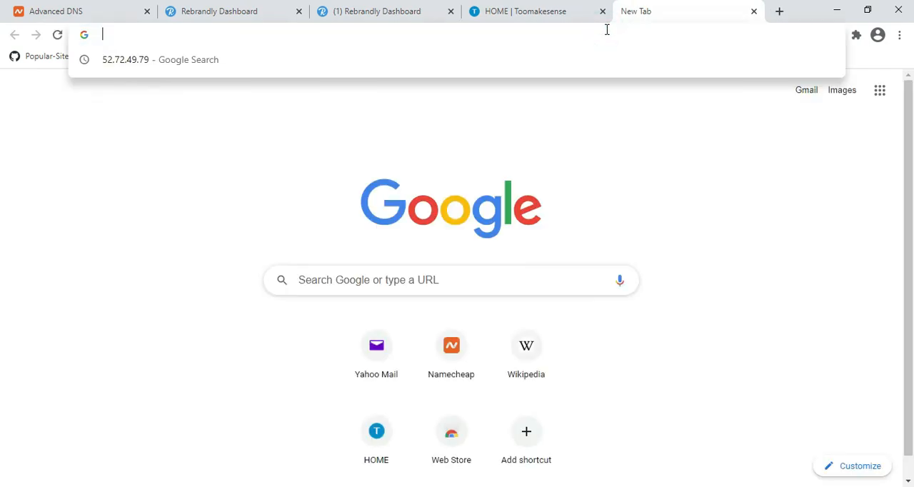
key("ctrl+v")
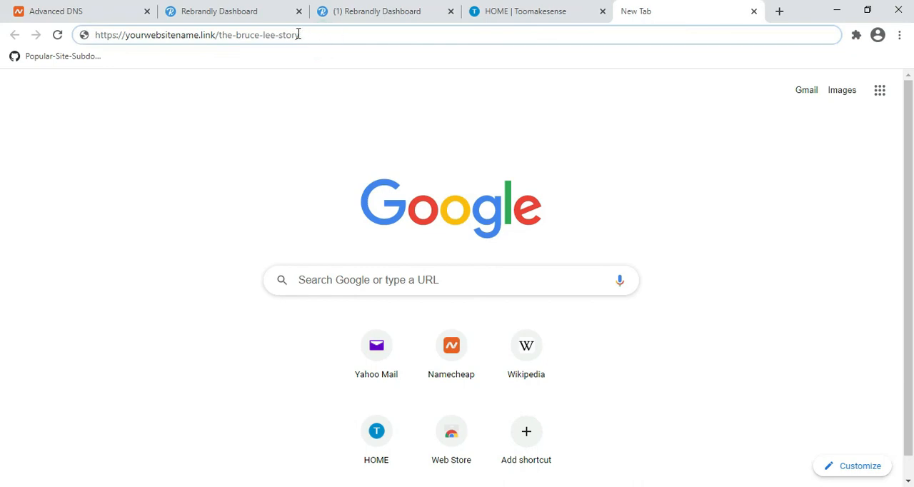
key("Return")
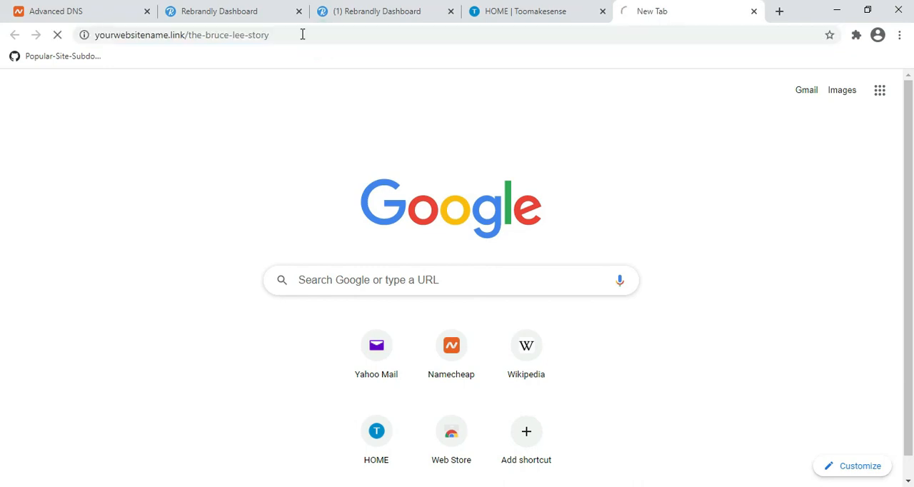